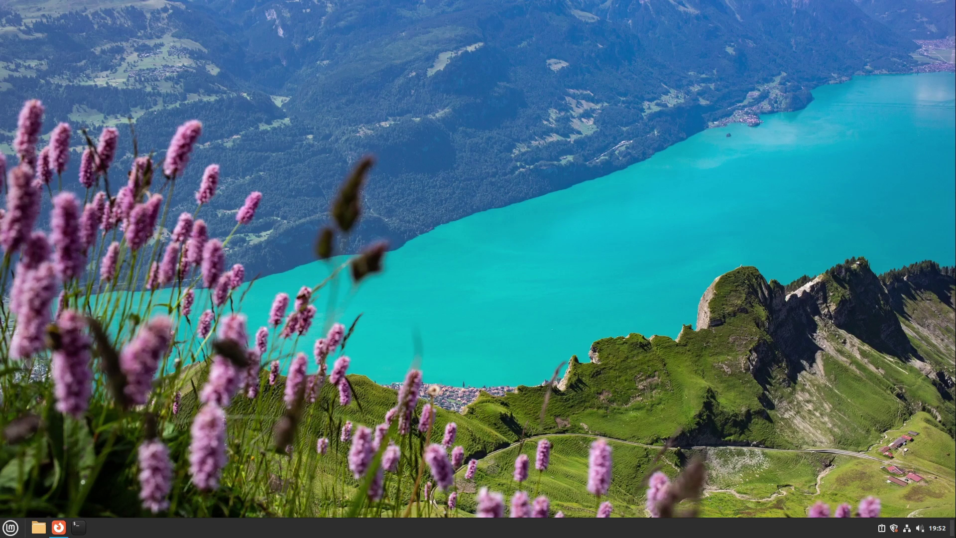
# - View the Pika Backup page on Flathub in Firefox and minimise the browser
pyautogui.click(58, 528)
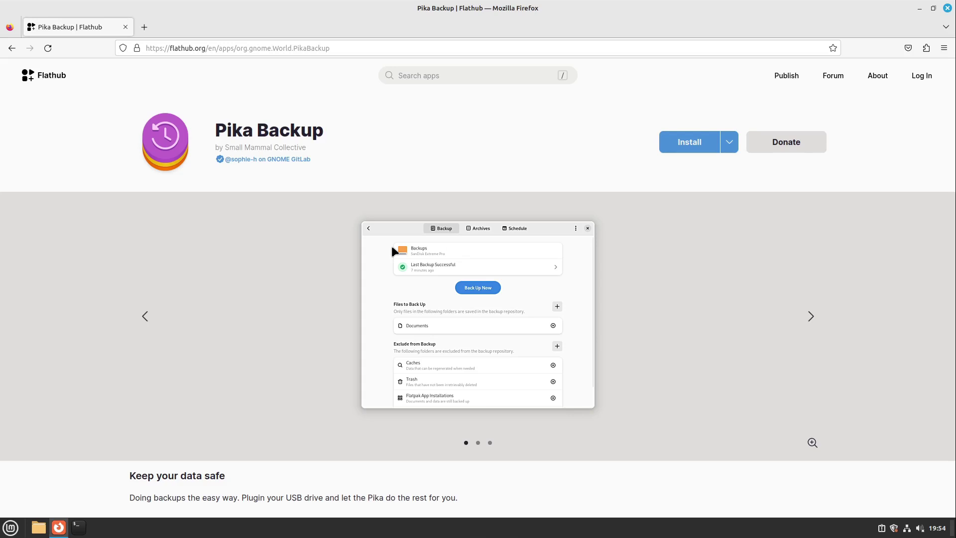
pyautogui.click(920, 8)
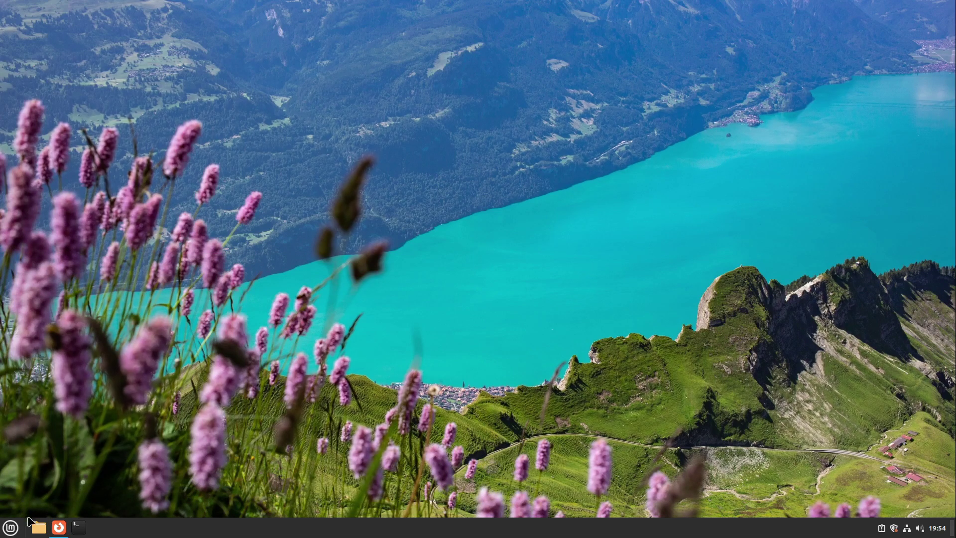
# - Launch the Disks utility and select the 21 GB hard disk
pyautogui.click(11, 529)
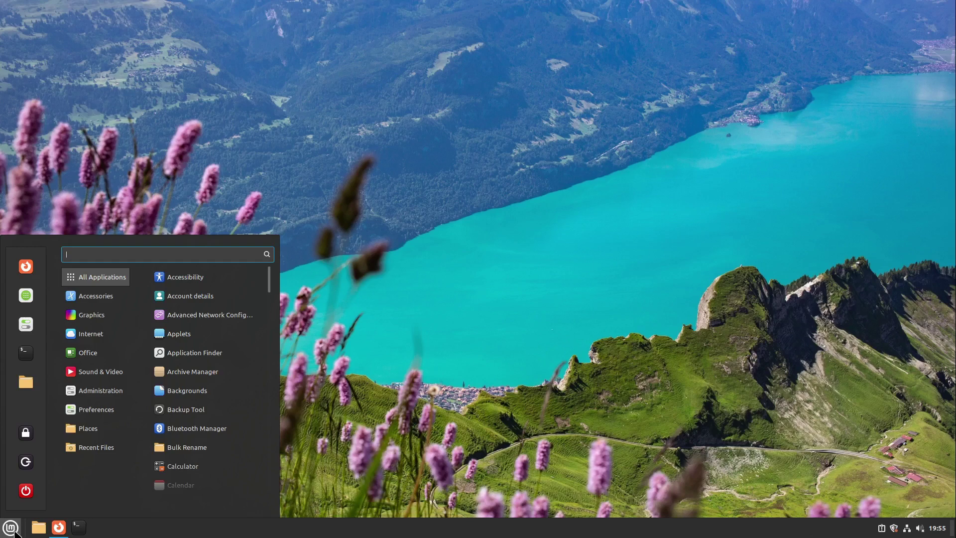
pyautogui.write('dis')
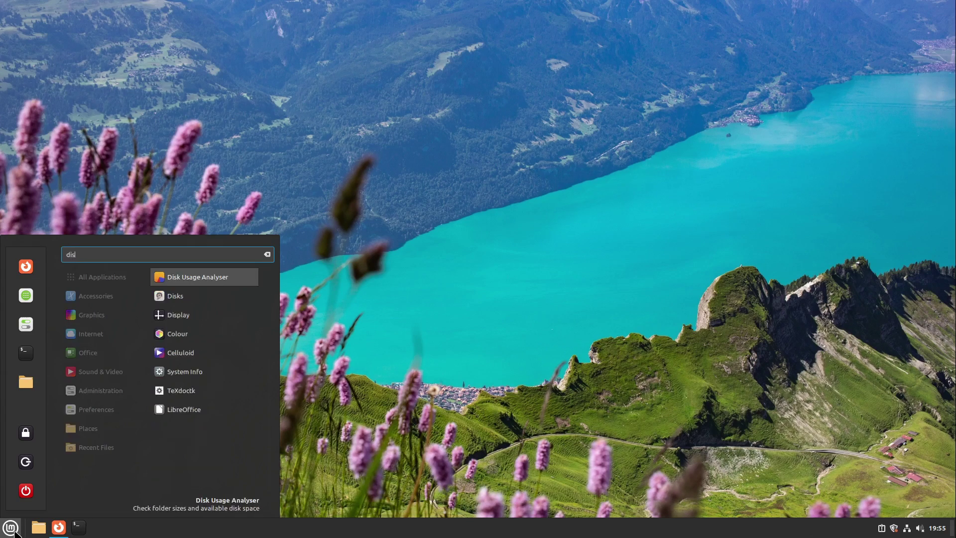
pyautogui.press('Down')
pyautogui.press('Return')
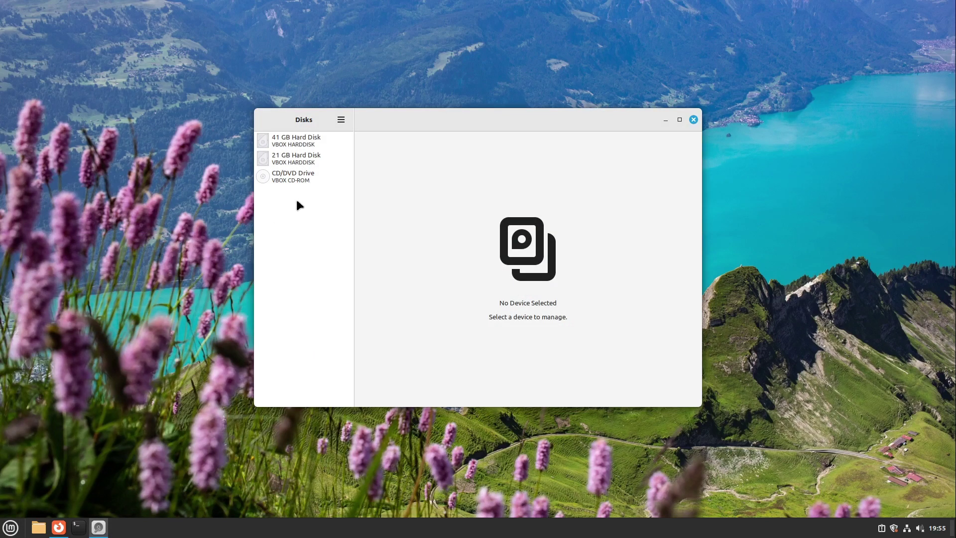
pyautogui.click(308, 162)
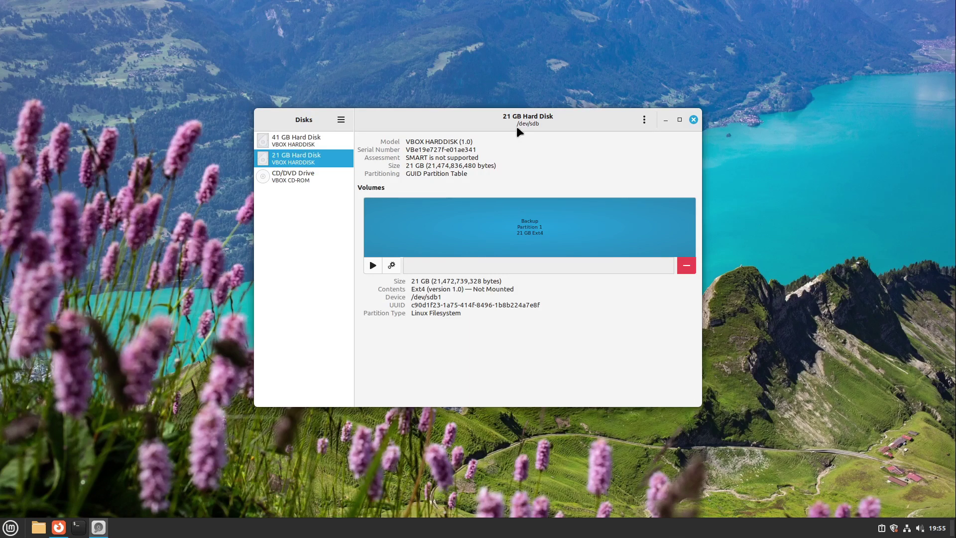
# - Format the 21 GB disk with quick erase and GPT partitioning, authenticating with the account password
pyautogui.click(644, 120)
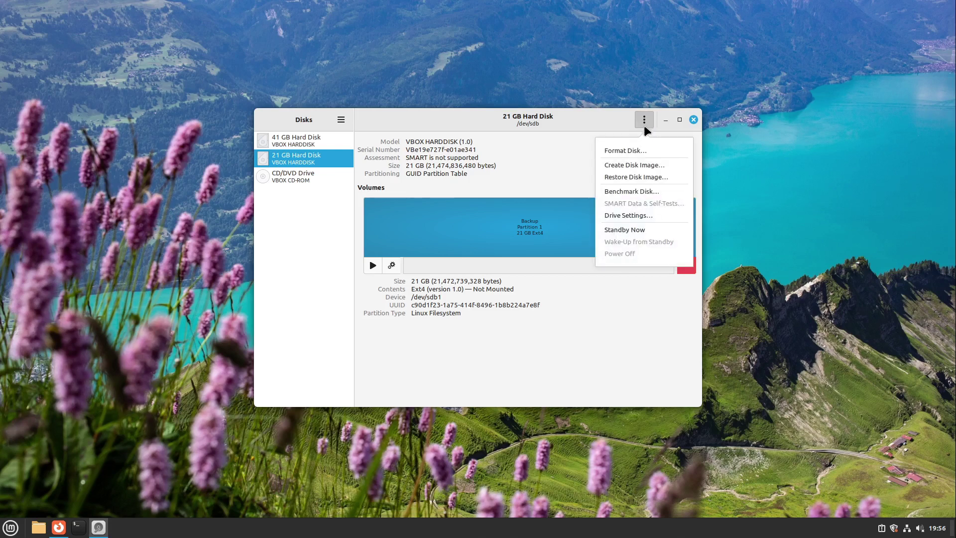
pyautogui.click(642, 155)
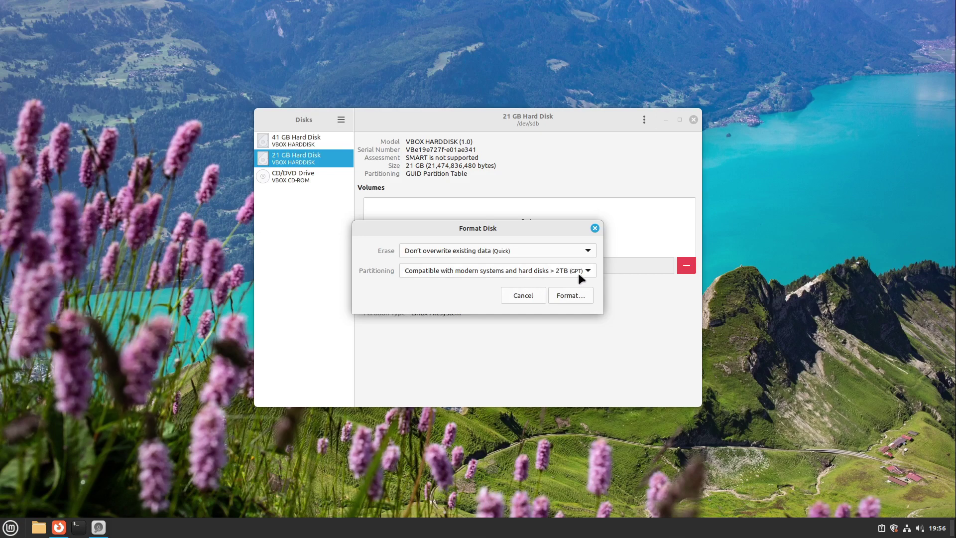
pyautogui.click(560, 297)
pyautogui.click(541, 355)
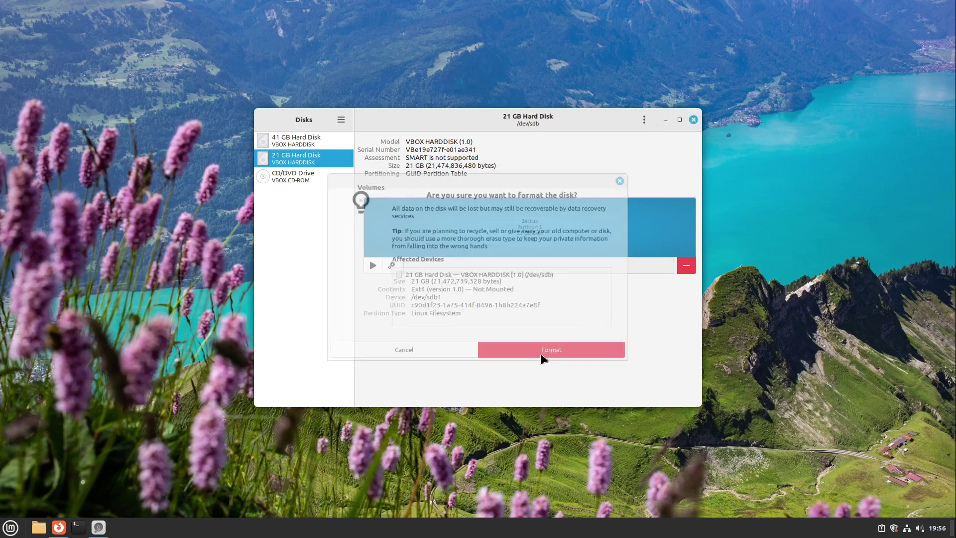
pyautogui.write('****')
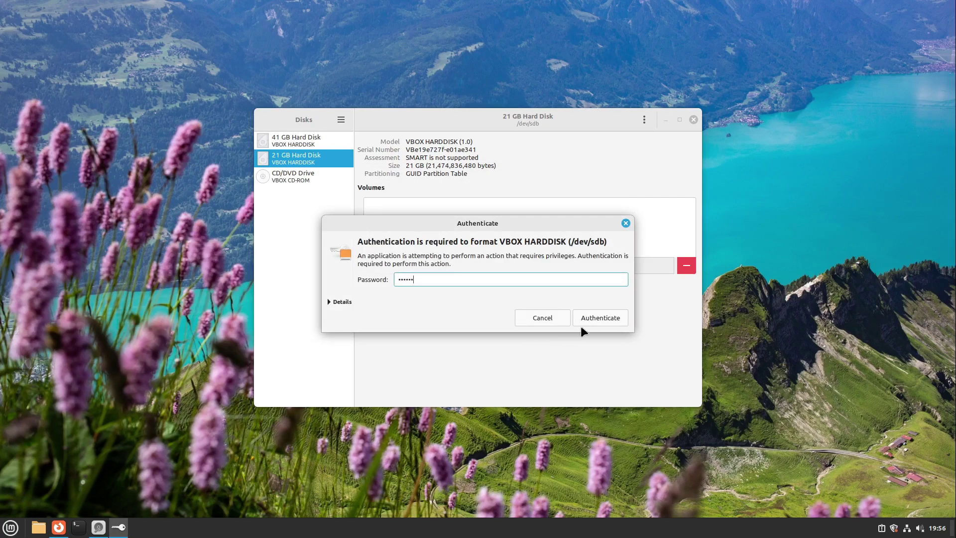
pyautogui.click(600, 316)
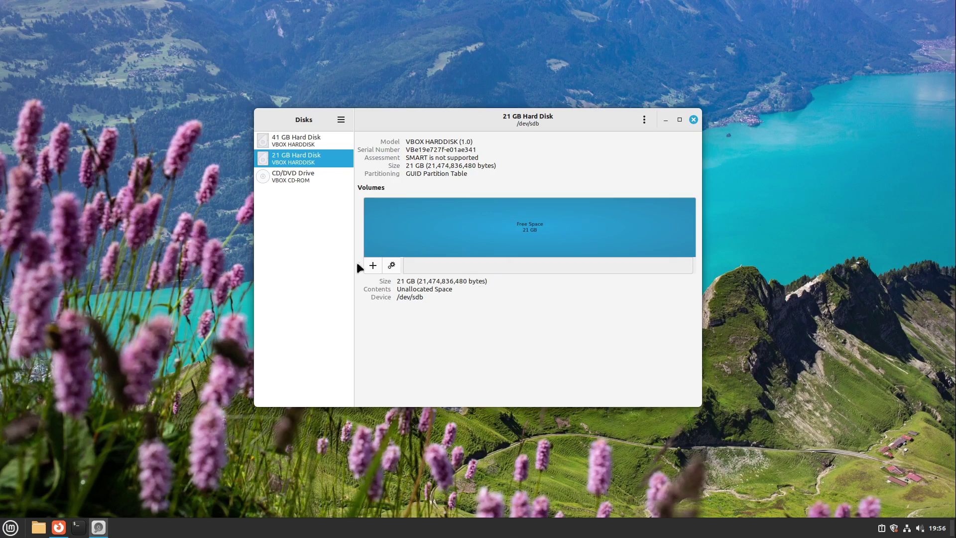
# - Create a 21.5 GB Ext4 partition named Backup in the disk's free space and close the Disks utility
pyautogui.click(373, 265)
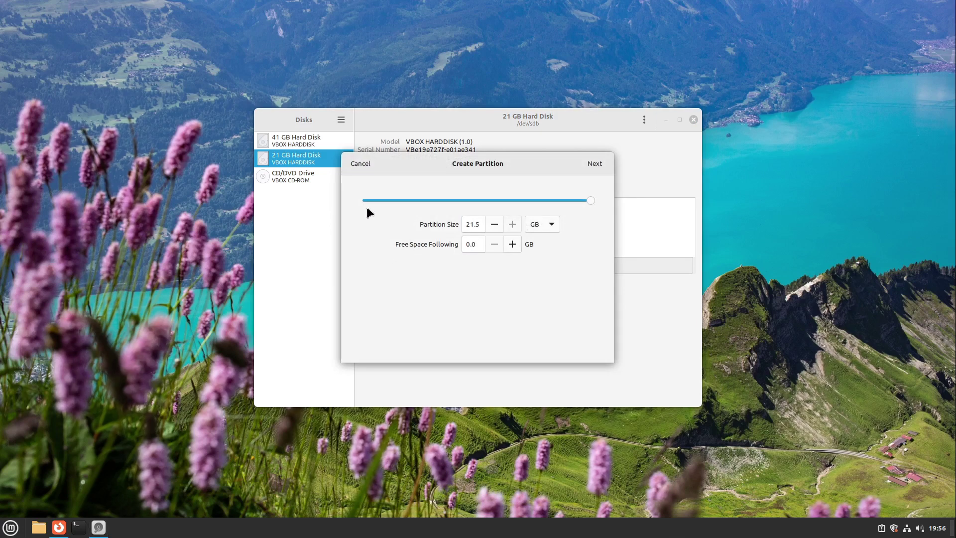
pyautogui.click(599, 169)
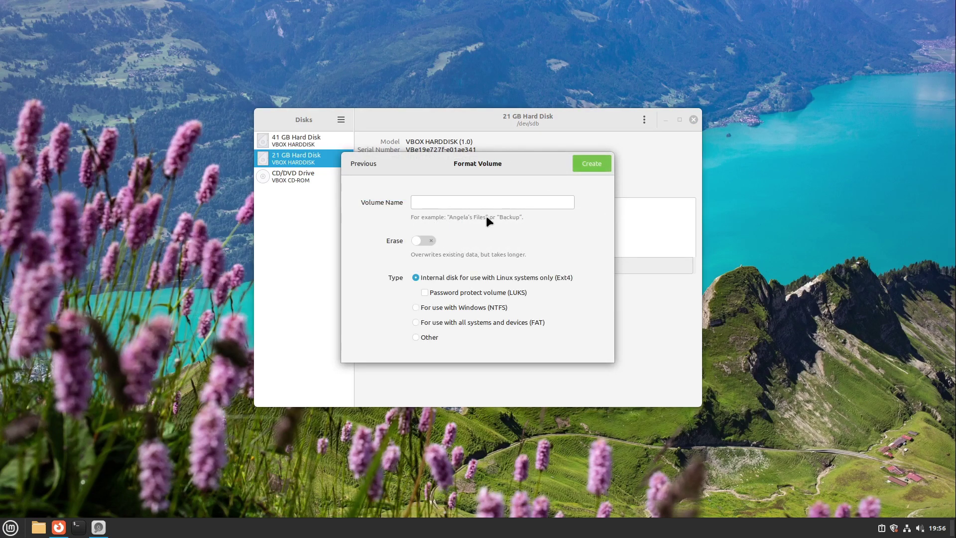
pyautogui.click(483, 205)
pyautogui.write('Backup')
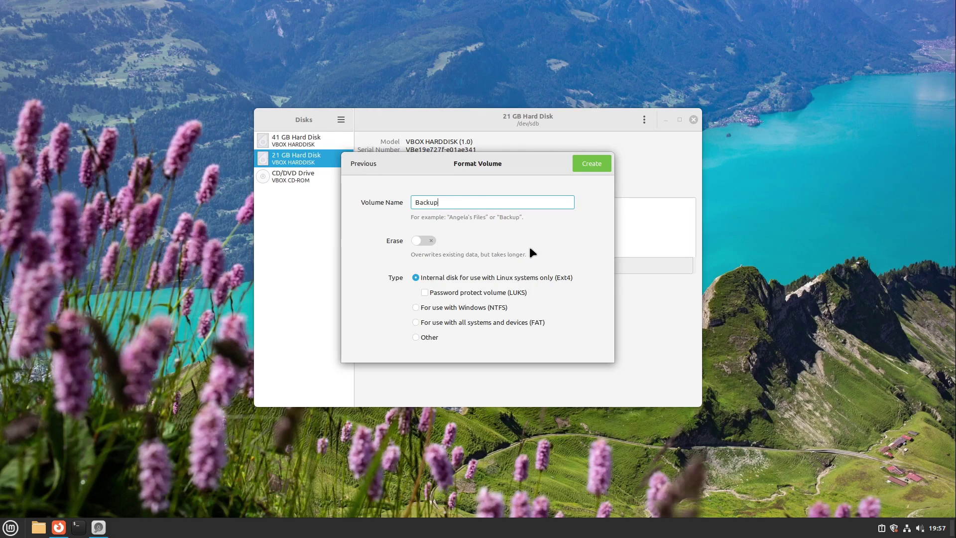
pyautogui.click(584, 162)
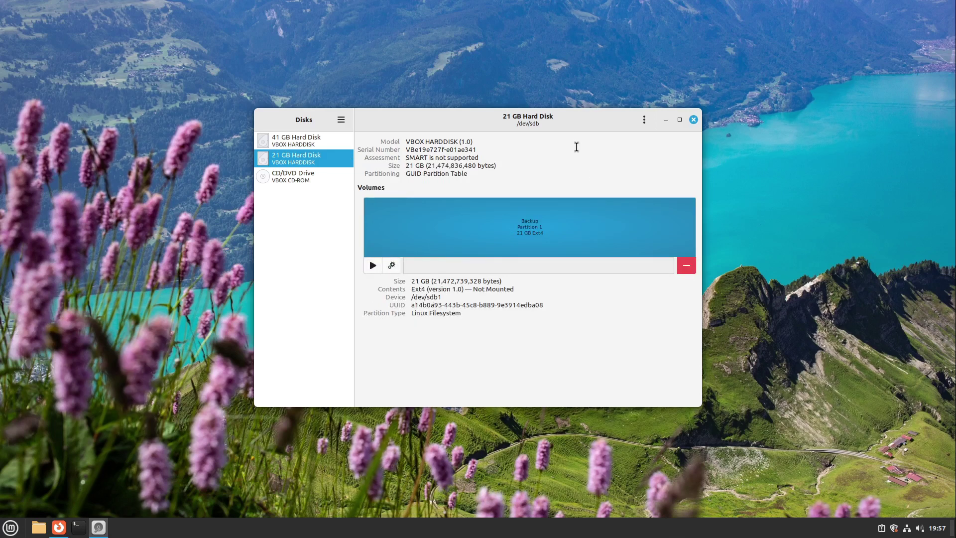
pyautogui.click(694, 120)
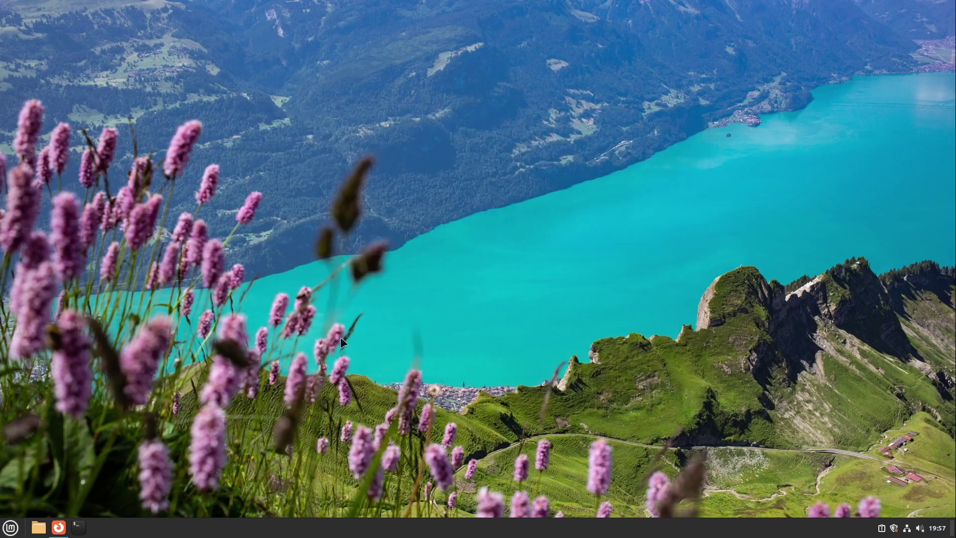
# - Install Pika Backup from its Flathub page in Firefox and launch the application
pyautogui.click(59, 528)
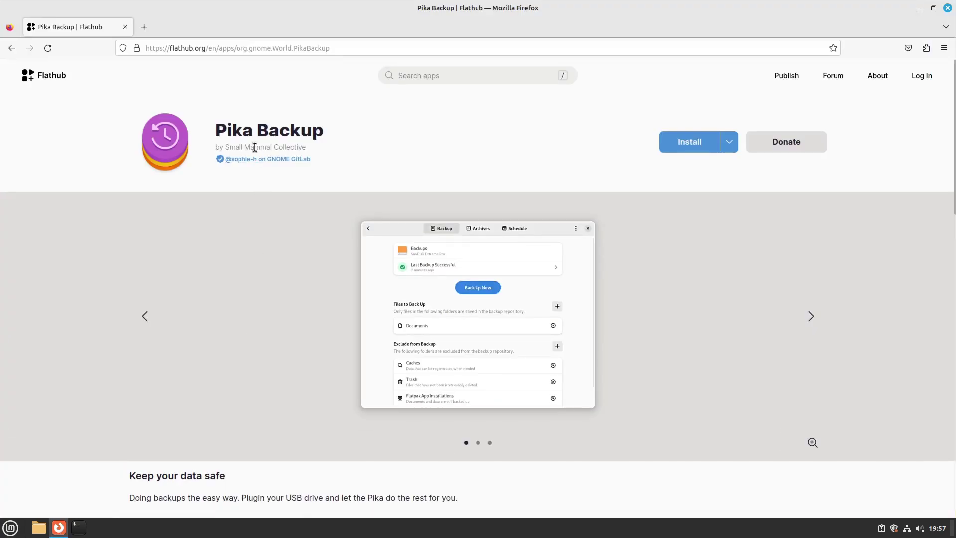
pyautogui.click(685, 145)
pyautogui.click(10, 527)
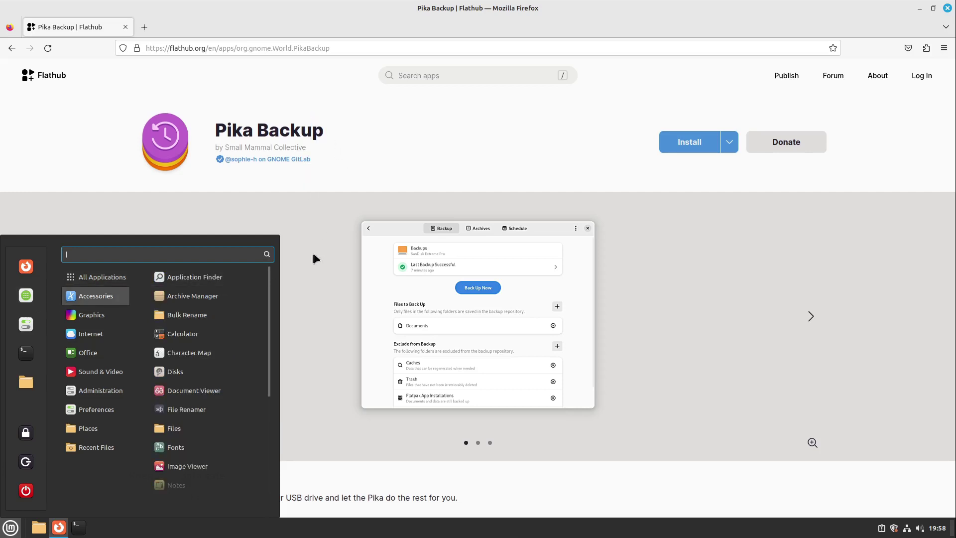
pyautogui.write('pika')
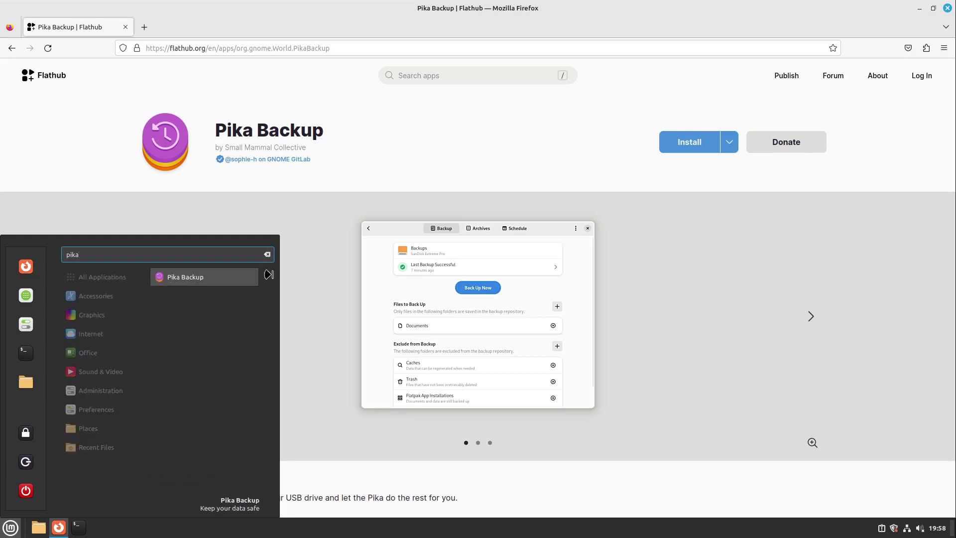
pyautogui.click(215, 276)
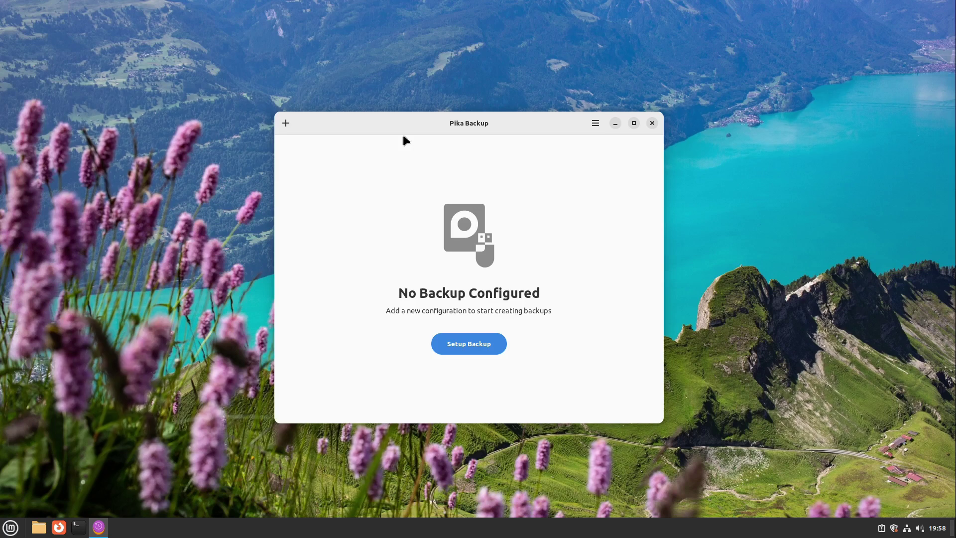
# - Start a new backup setup and mount the Backup drive through the file manager so it can be chosen as a location
pyautogui.click(473, 351)
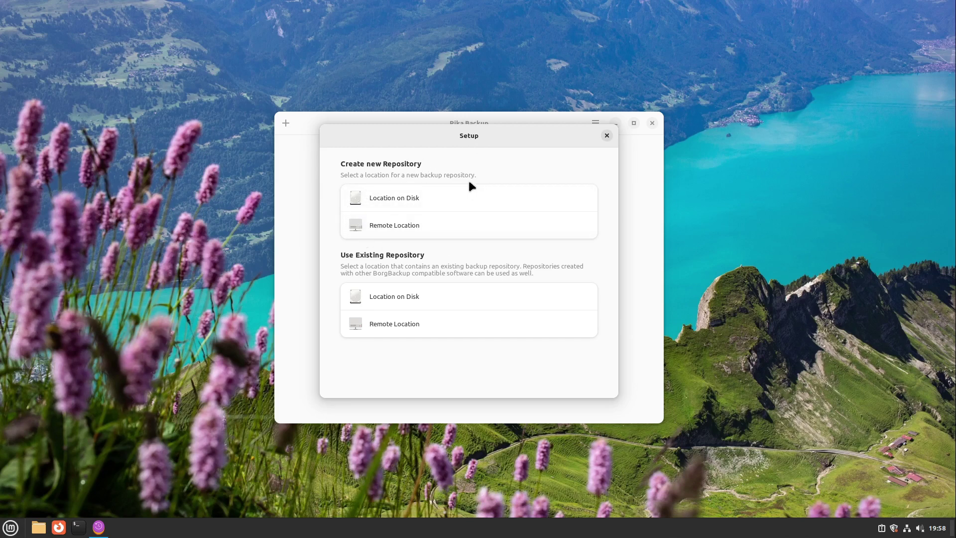
pyautogui.click(39, 528)
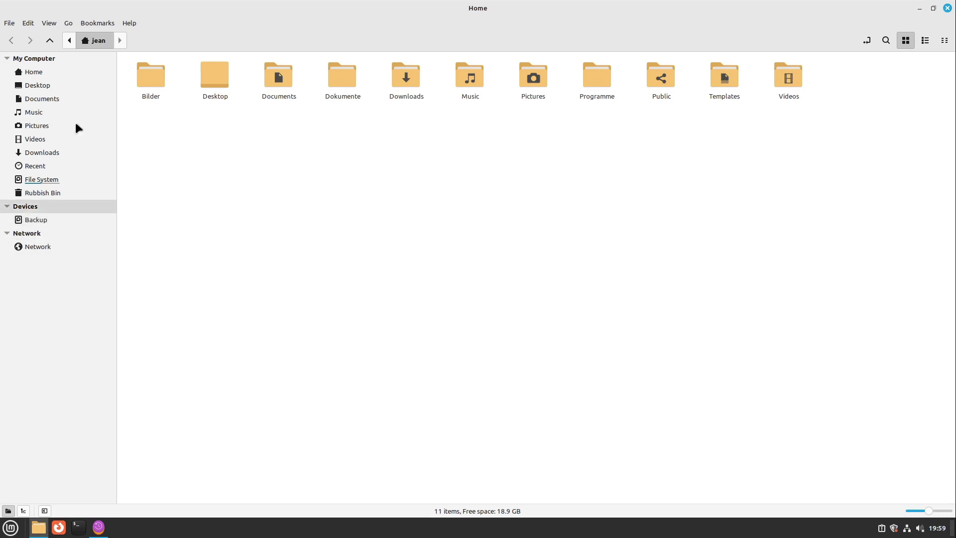
pyautogui.click(39, 220)
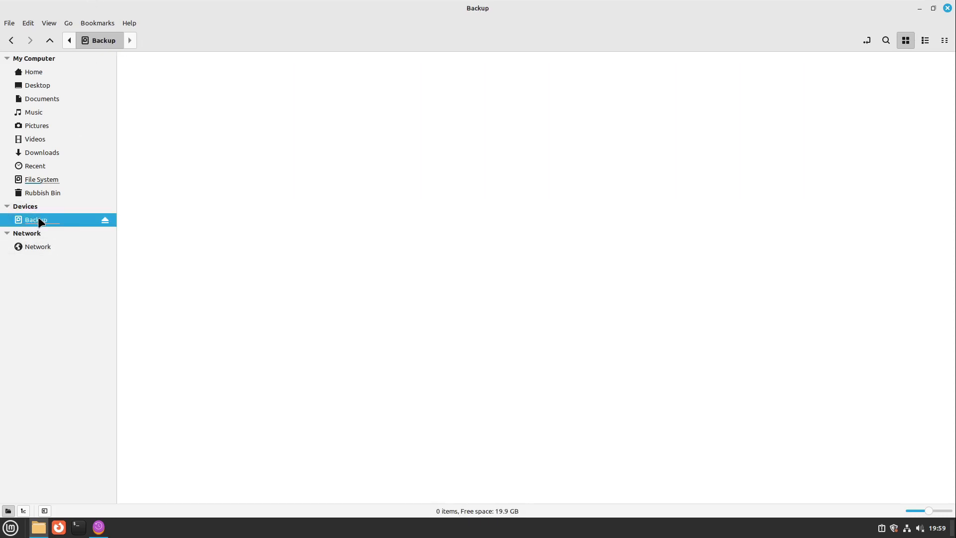
pyautogui.doubleClick(426, 5)
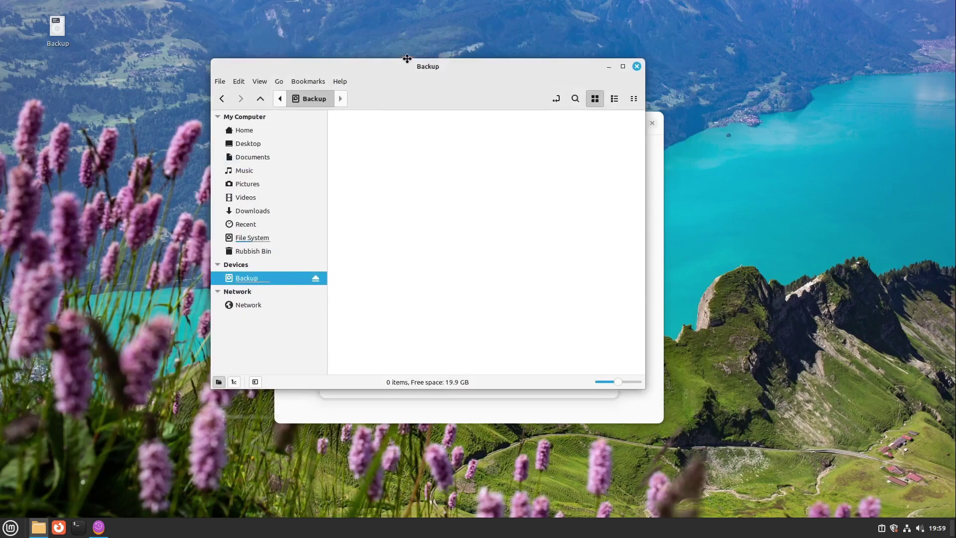
pyautogui.click(637, 67)
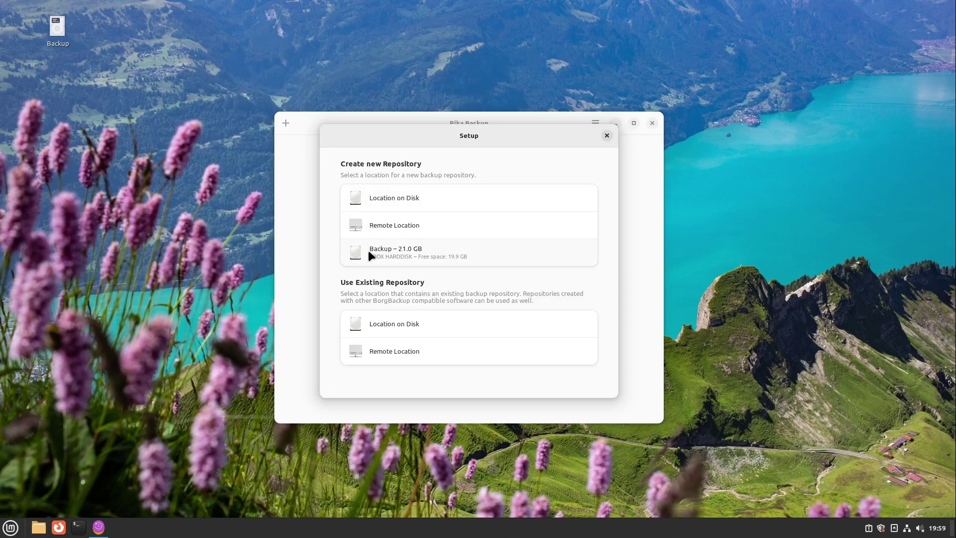
# - Create an unencrypted backup repository on the Backup drive with the suggested folder name and maximise the window
pyautogui.click(394, 251)
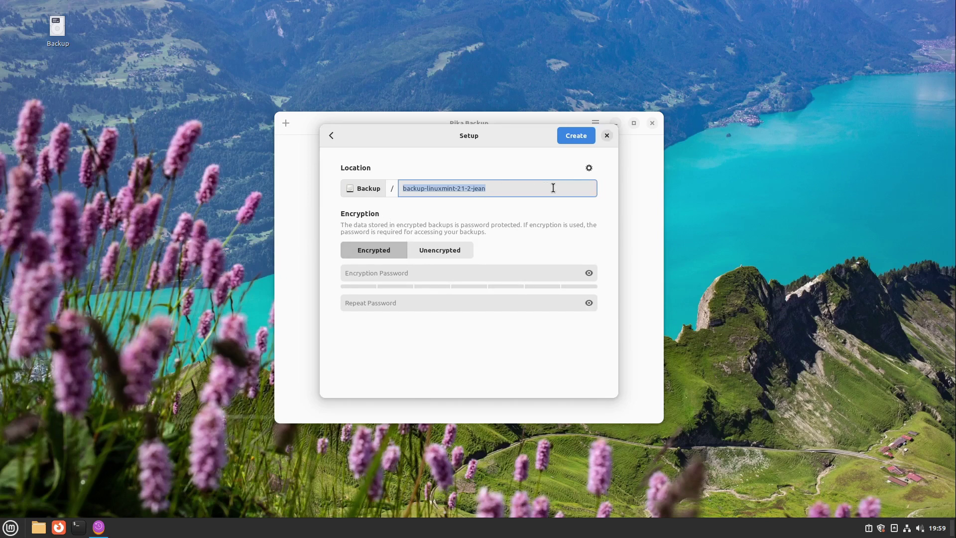
pyautogui.click(432, 247)
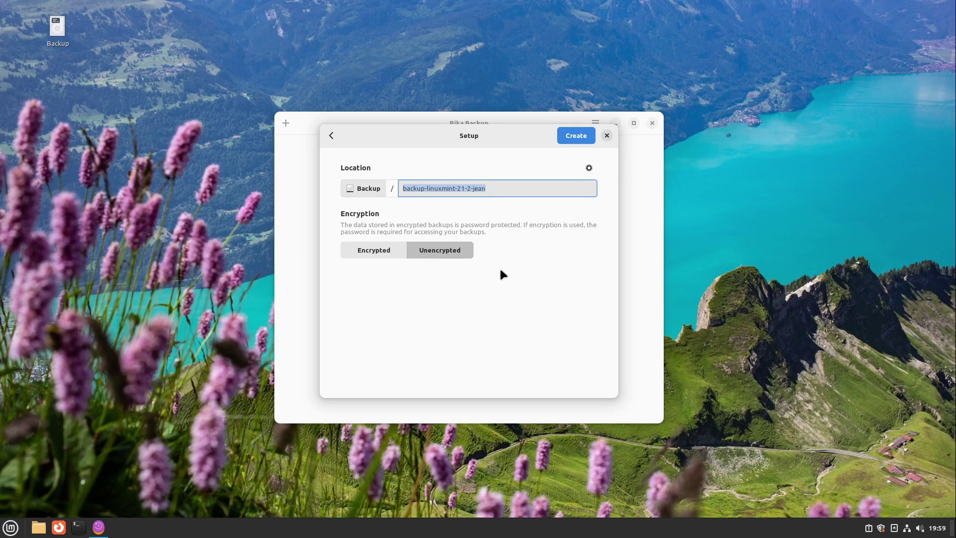
pyautogui.click(390, 250)
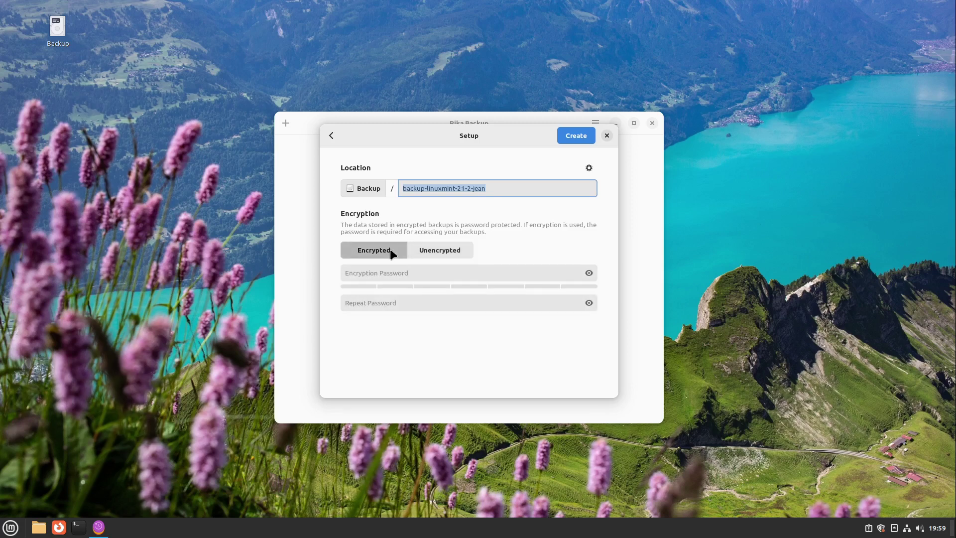
pyautogui.click(449, 254)
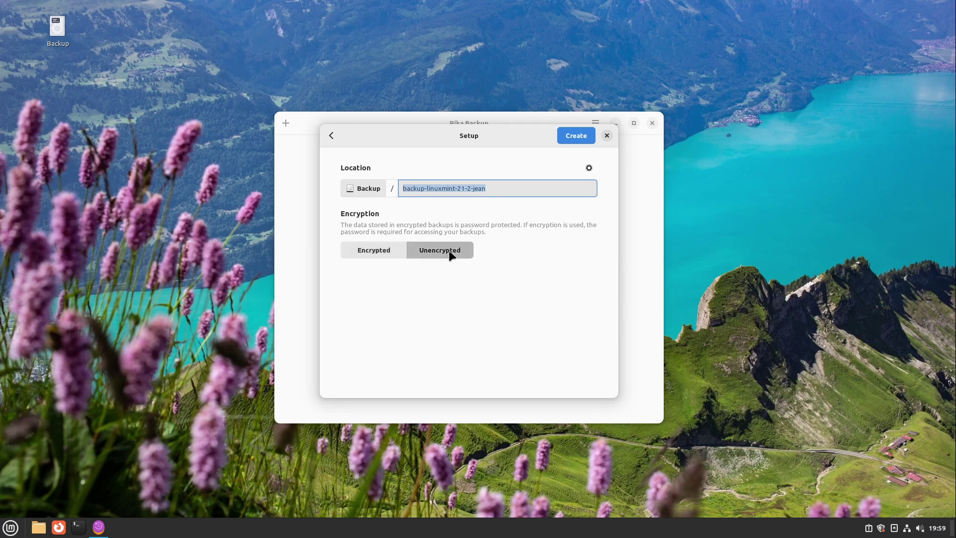
pyautogui.click(569, 134)
pyautogui.doubleClick(569, 134)
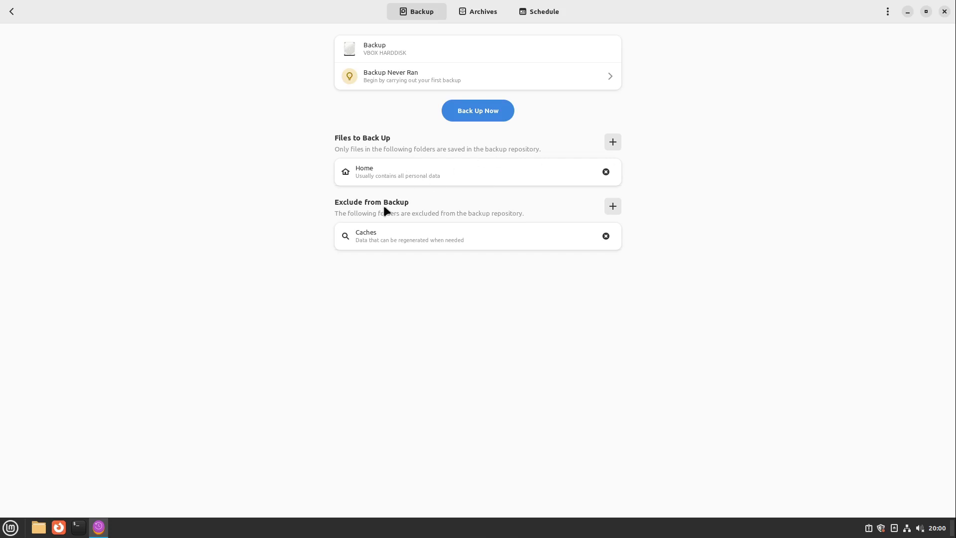
# - Add Trash, Flatpak App Installations, and Virtual Machines and Containers to the backup exclusions
pyautogui.click(613, 210)
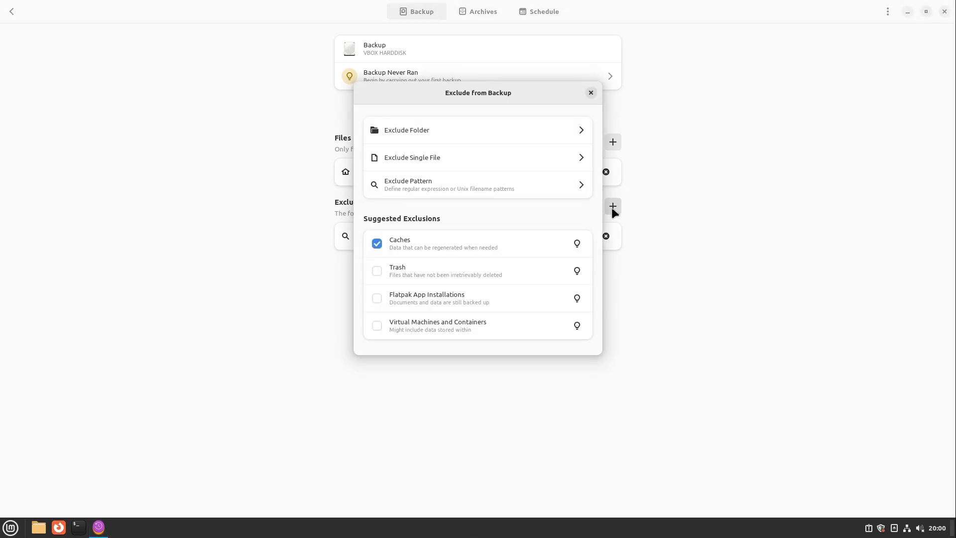
pyautogui.click(379, 272)
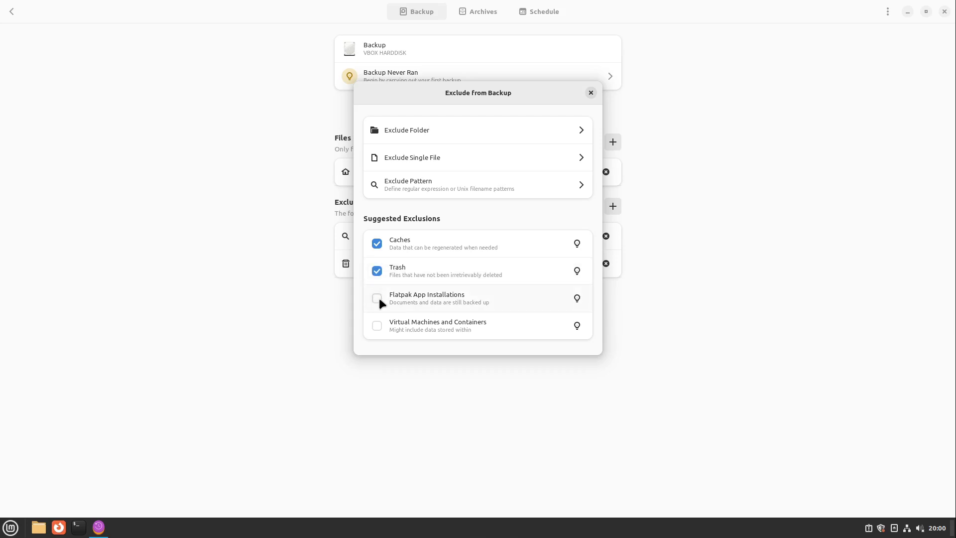
pyautogui.click(378, 299)
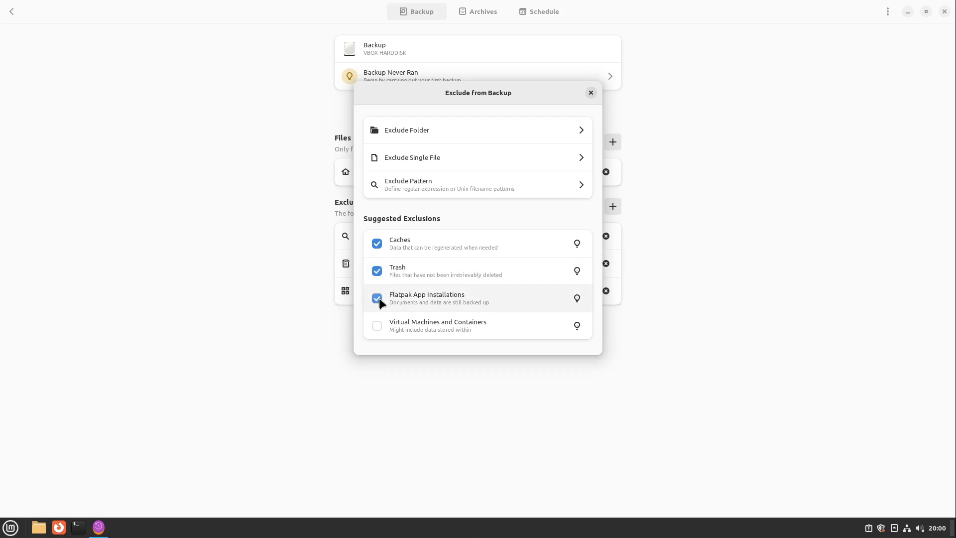
pyautogui.click(377, 328)
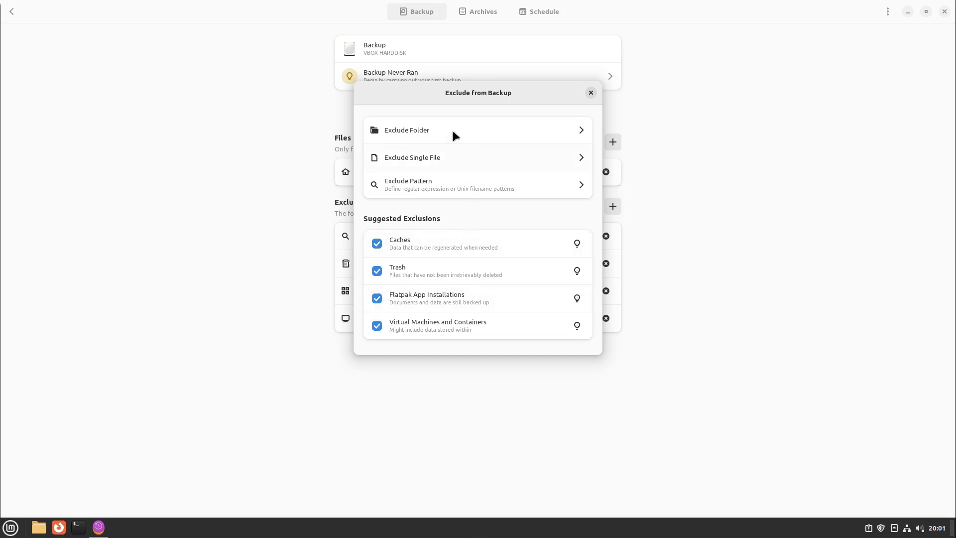
# - Exclude the Downloads folder in the home directory from the backup and run the first backup
pyautogui.click(438, 130)
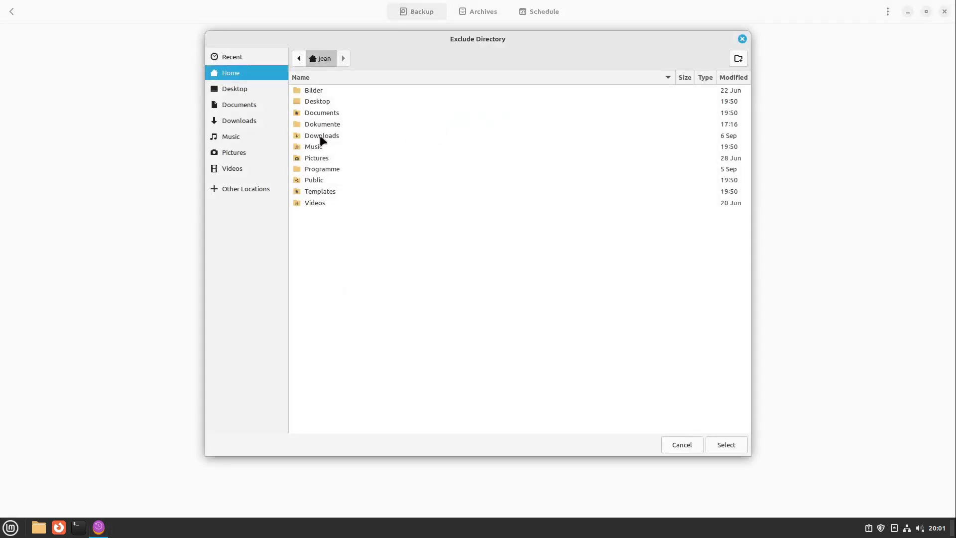
pyautogui.doubleClick(320, 136)
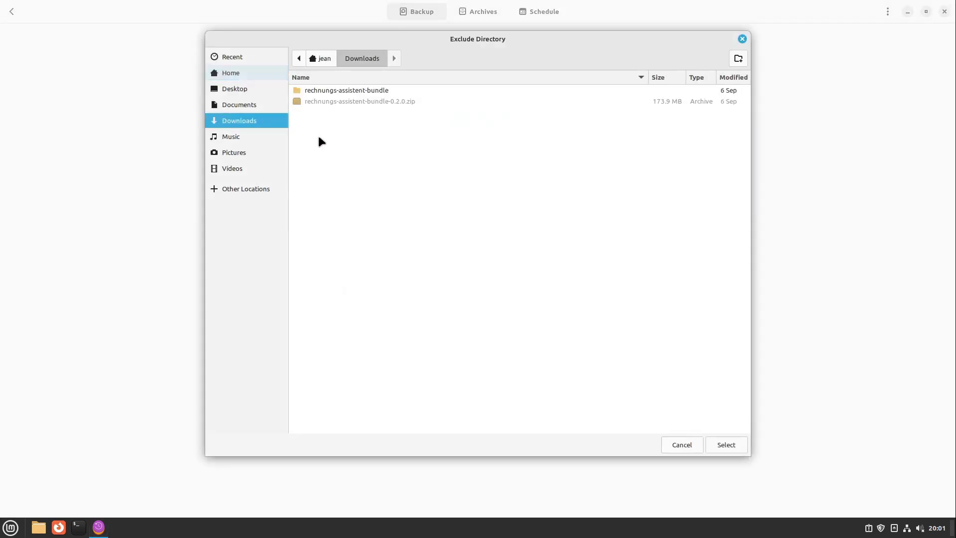
pyautogui.click(717, 441)
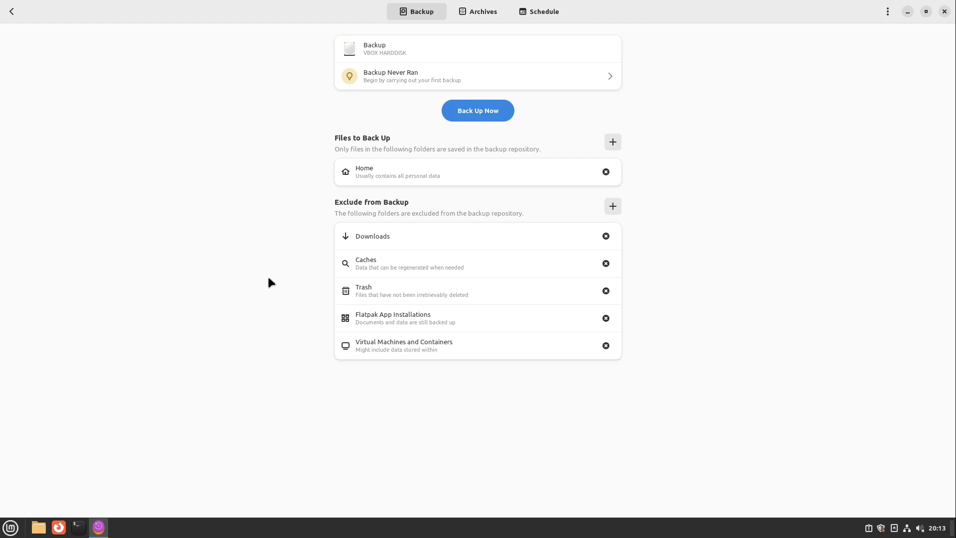
pyautogui.click(474, 115)
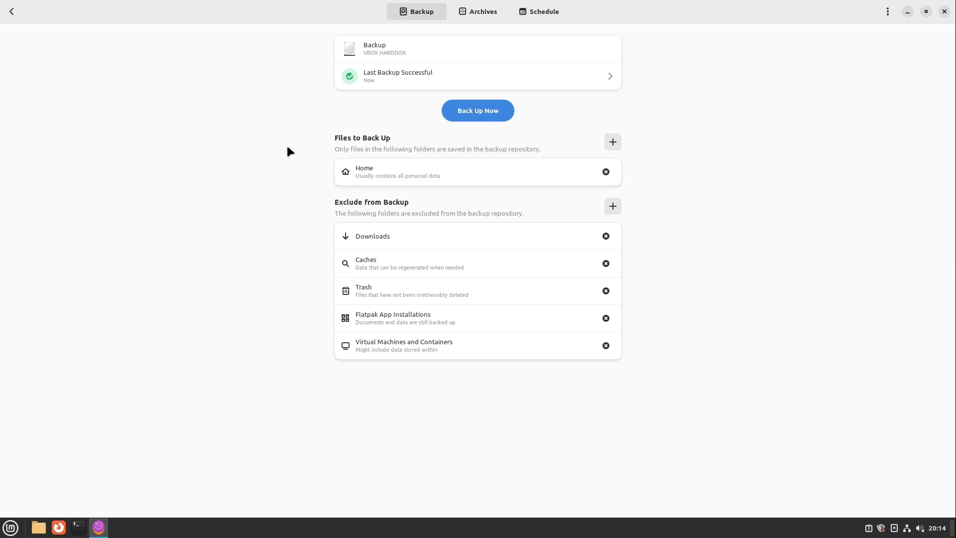
# - Browse the saved files of the 19 Oct 2023 archive and maximise the file manager window
pyautogui.click(471, 17)
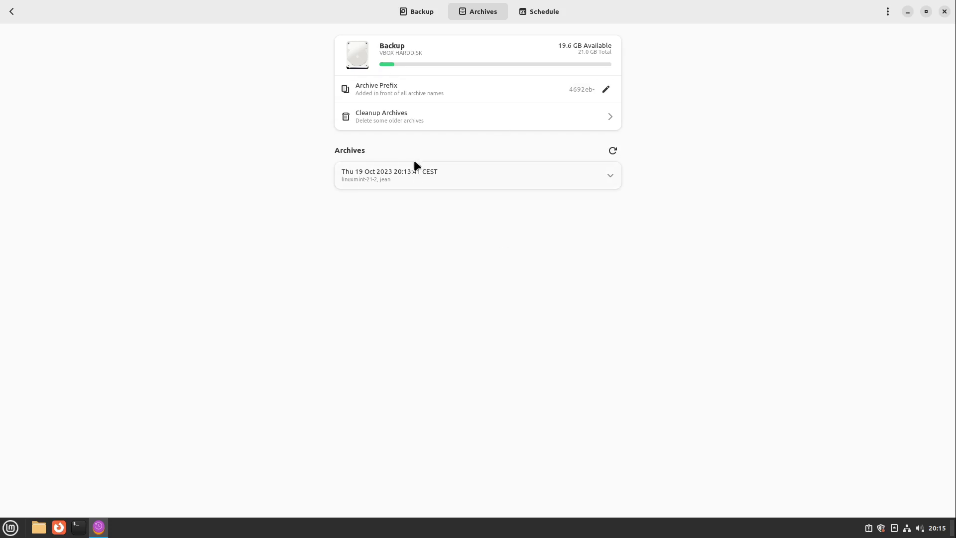
pyautogui.click(429, 178)
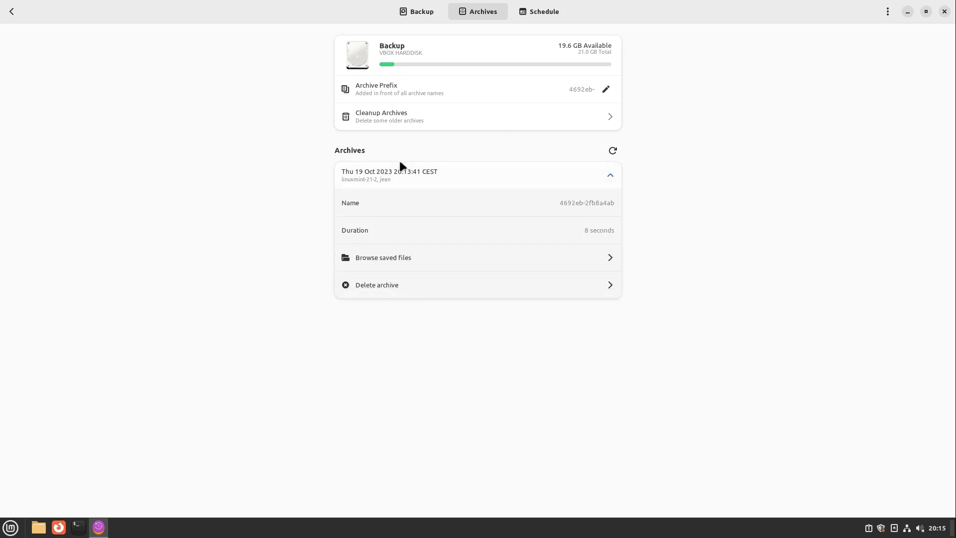
pyautogui.click(412, 255)
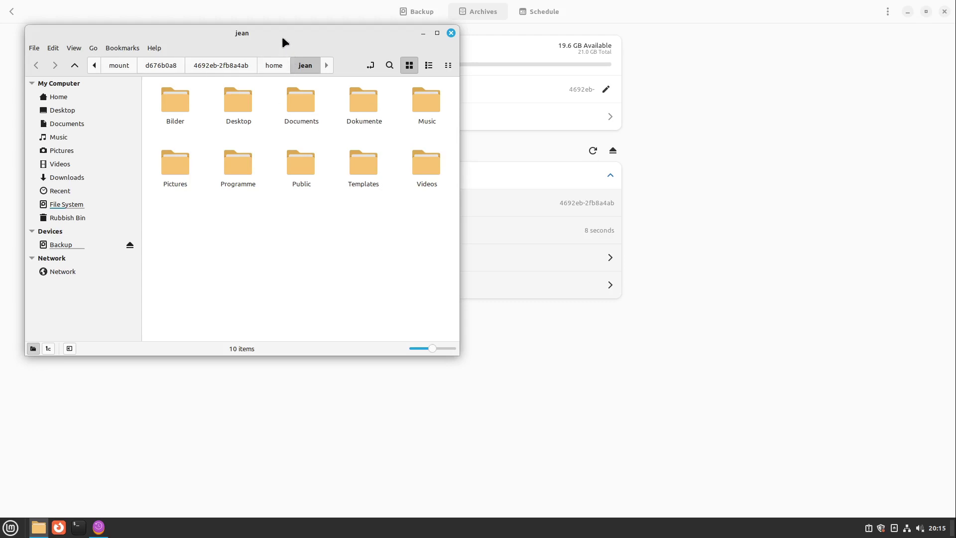
pyautogui.doubleClick(282, 39)
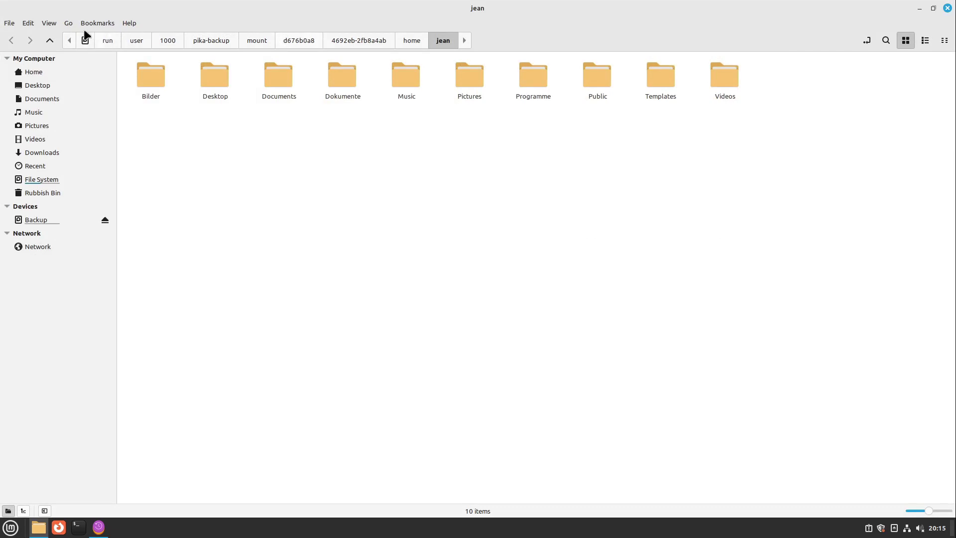
# - Add an extra pane to the file manager and show the current home folder beside the archived one
pyautogui.click(46, 23)
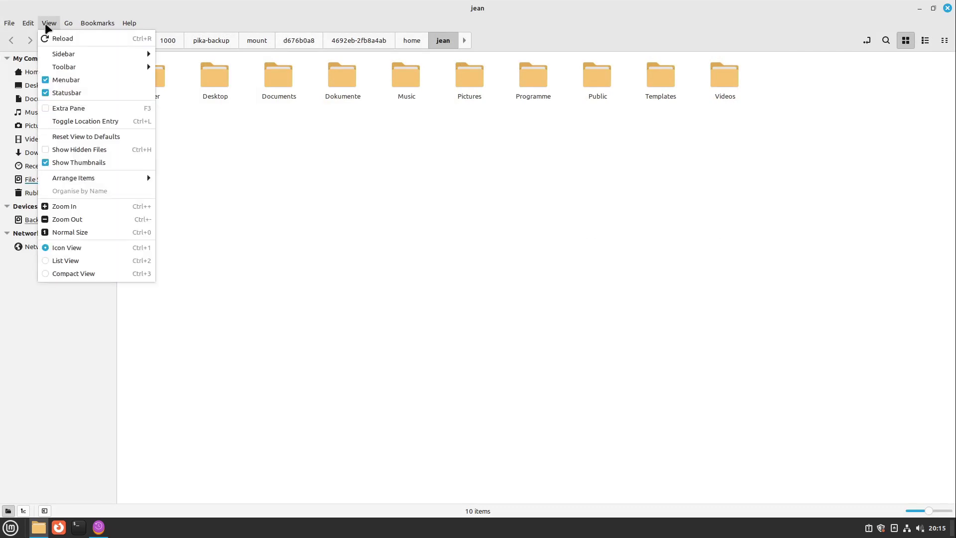
pyautogui.click(74, 109)
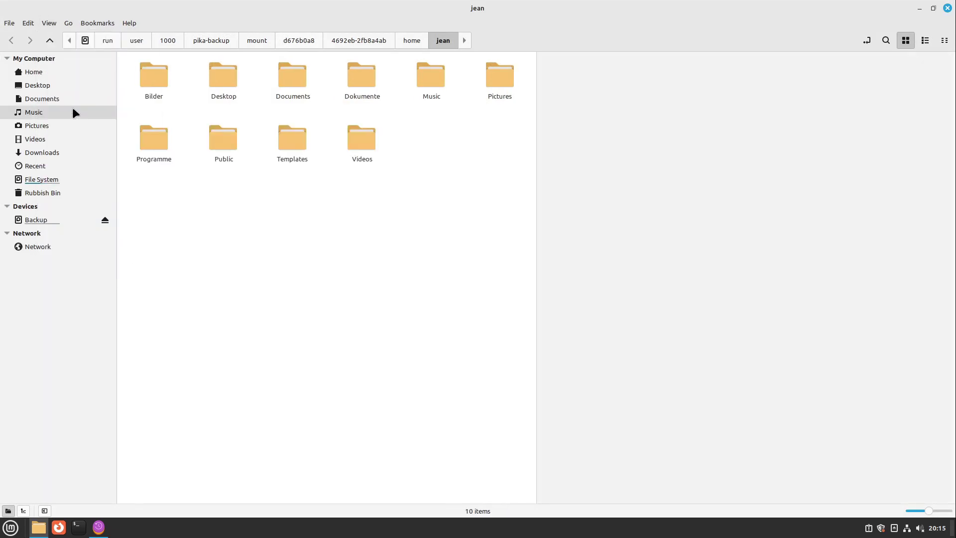
pyautogui.click(38, 76)
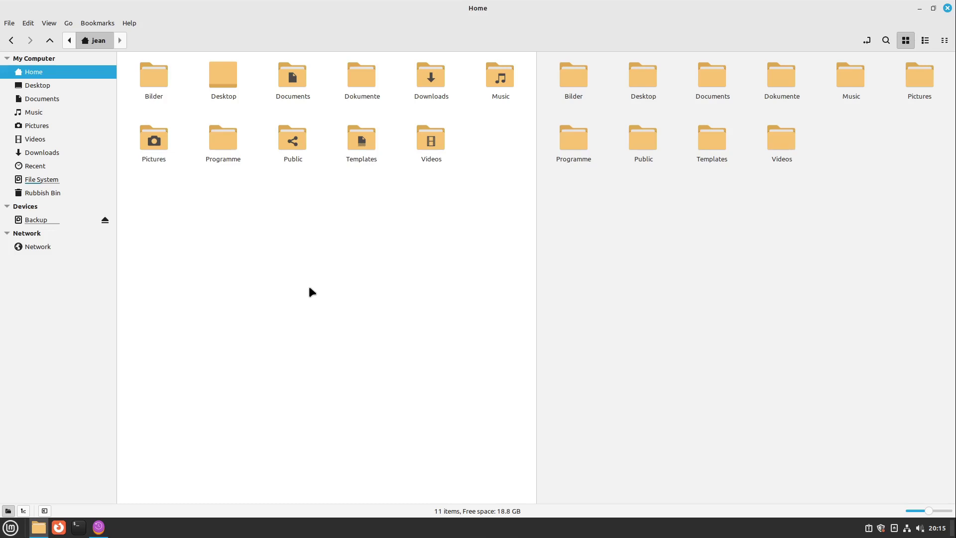
# - In the archive pane, open the folder Dokumente/Rechnungen/2023/06
pyautogui.click(937, 201)
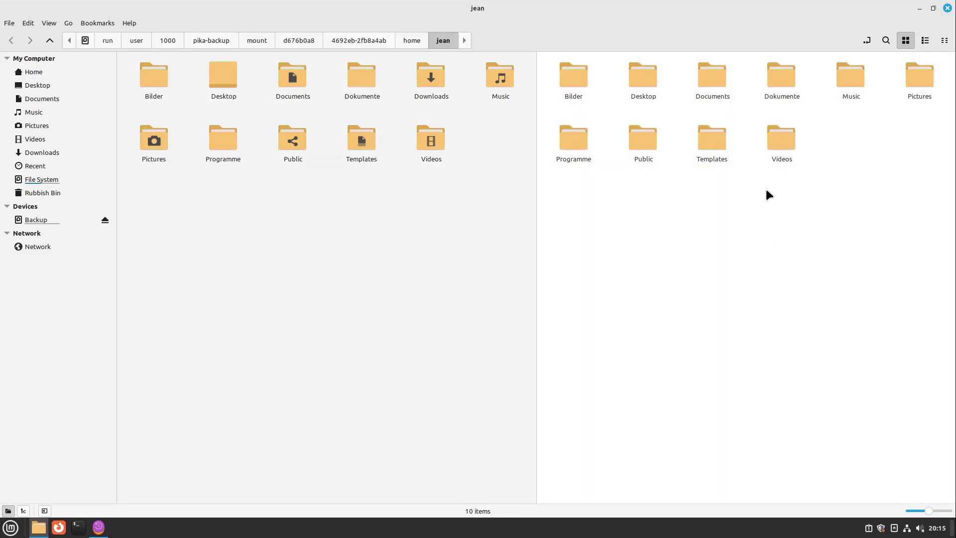
pyautogui.hotkey('alt', 'Right')
pyautogui.hotkey('alt', 'Up')
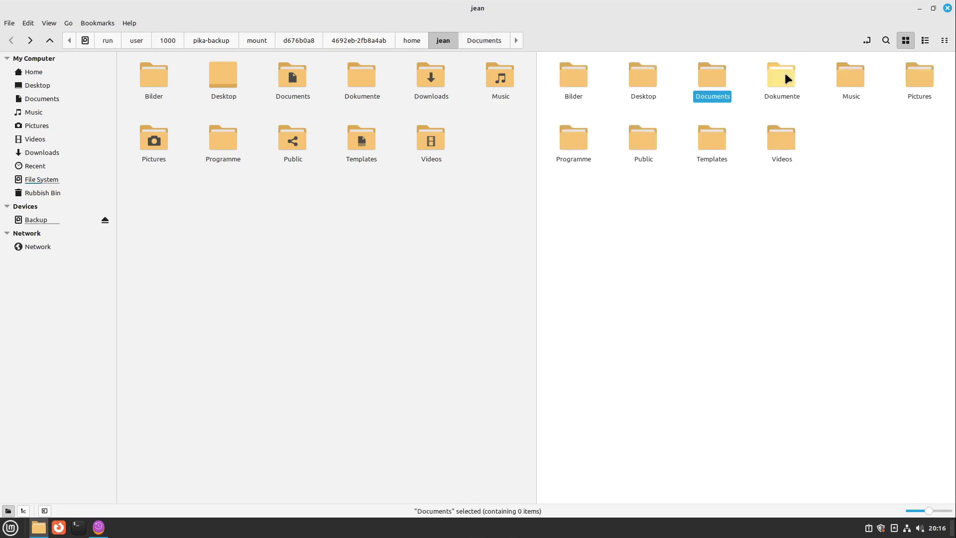
pyautogui.doubleClick(784, 72)
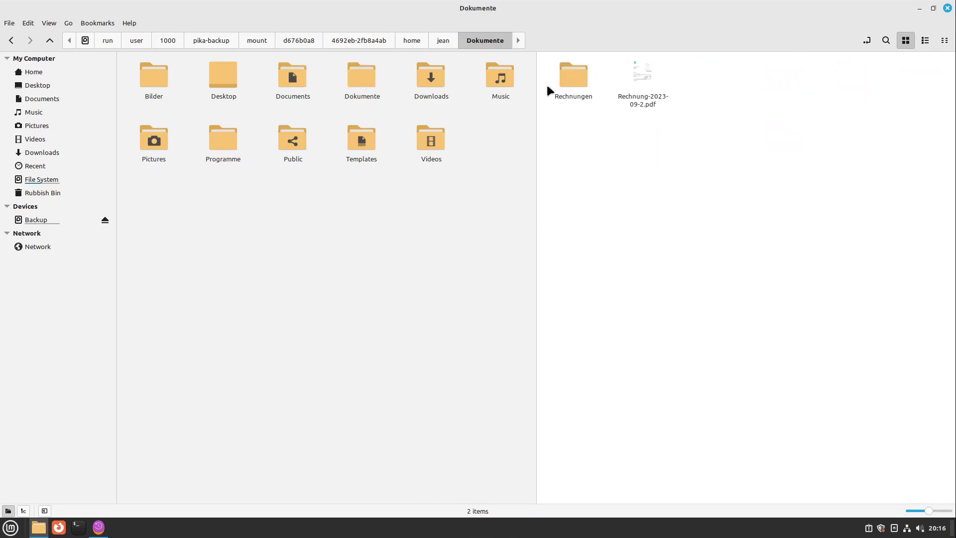
pyautogui.doubleClick(564, 81)
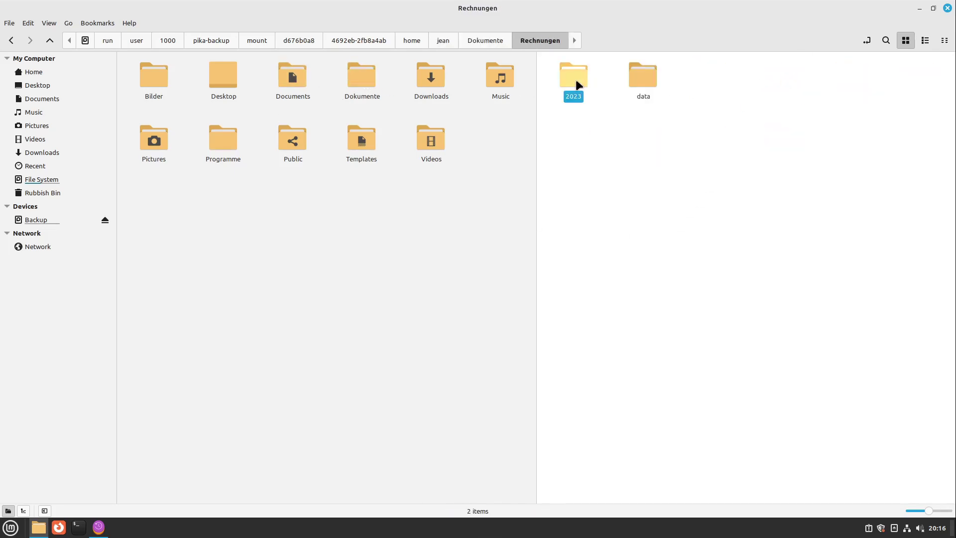
pyautogui.doubleClick(576, 79)
pyautogui.doubleClick(574, 88)
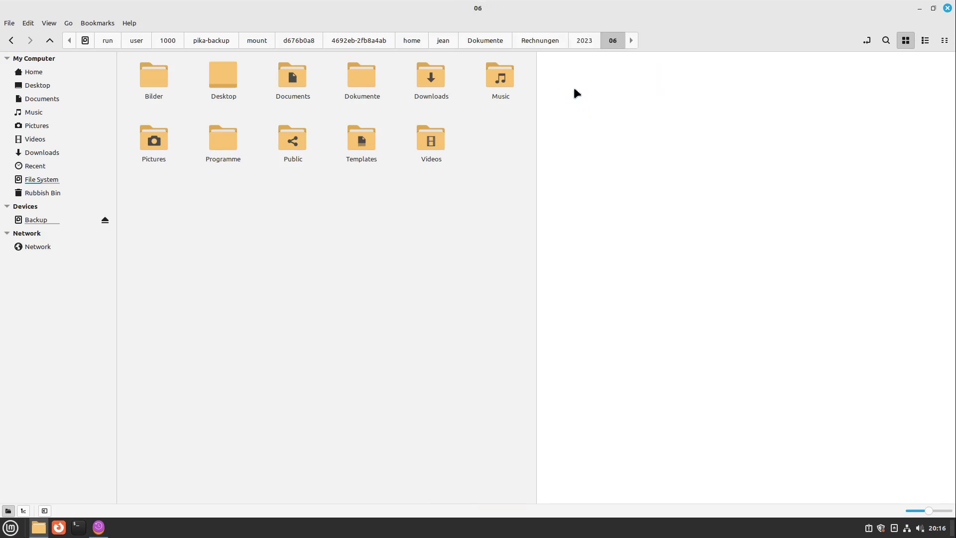
# - Copy Rechnung-2023-06-1.pdf and Rechnung-2023-06-2.pdf from the archive into the home folder
pyautogui.moveTo(651, 153); pyautogui.dragTo(583, 88)
pyautogui.hotkey('ctrl', 'c')
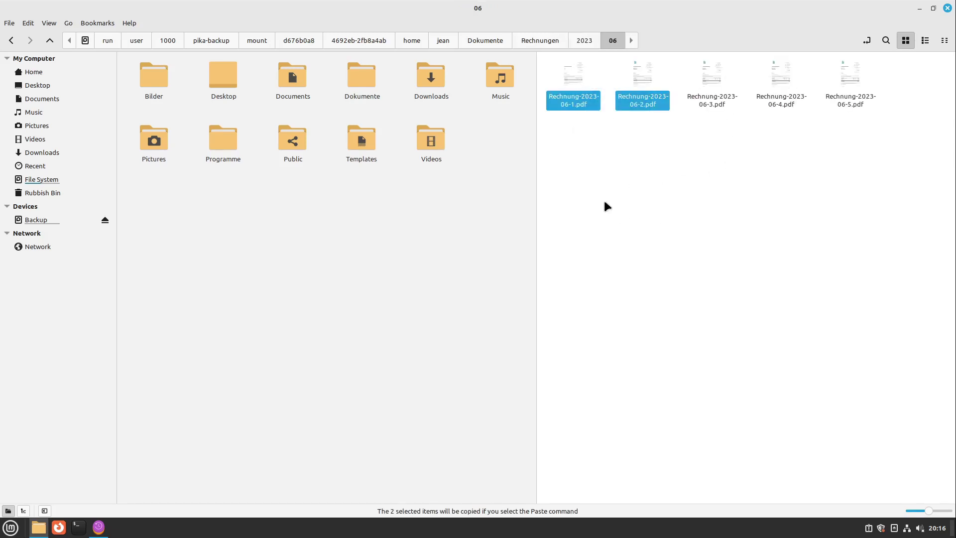
pyautogui.click(382, 294)
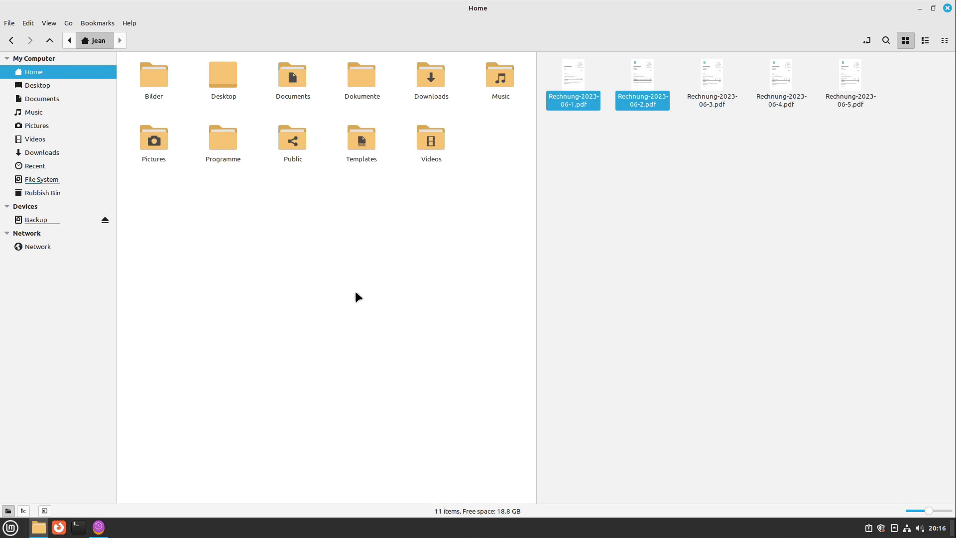
pyautogui.hotkey('ctrl', 'v')
pyautogui.click(364, 235)
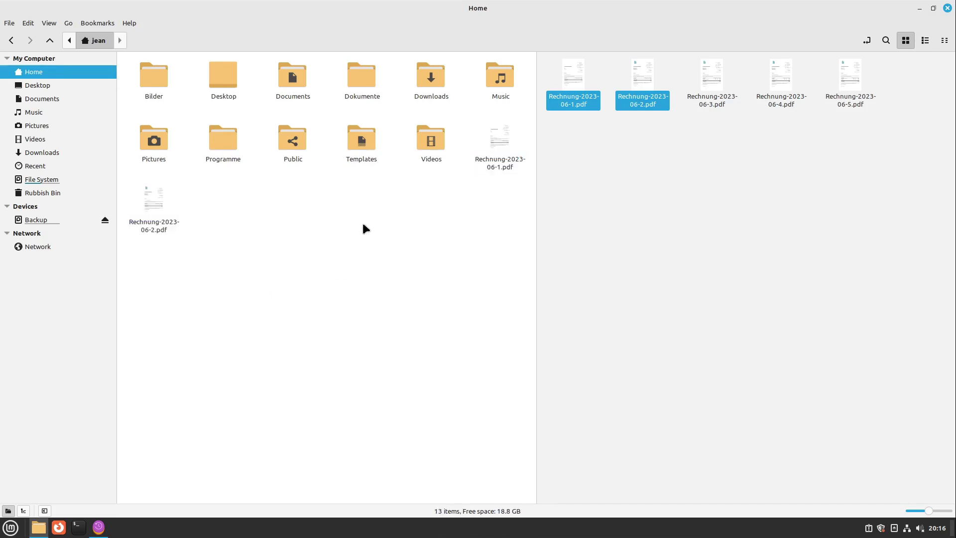
# - Go back up through the archive's folders to its top level and close the file manager
pyautogui.click(747, 232)
pyautogui.click(544, 40)
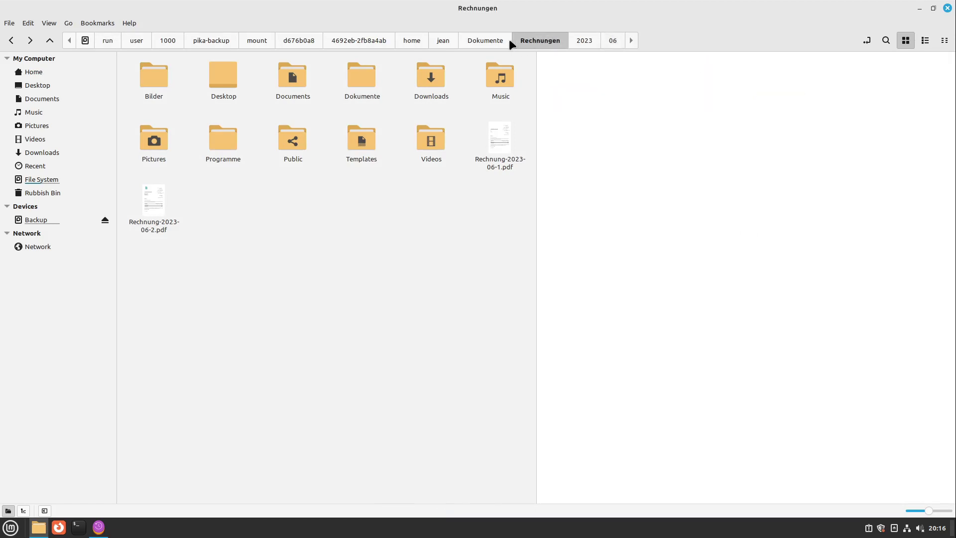
pyautogui.click(500, 40)
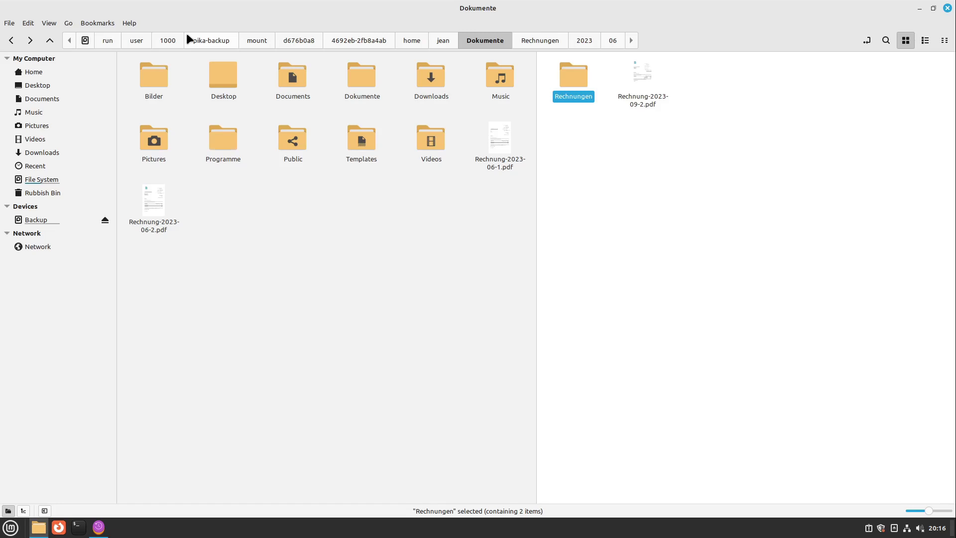
pyautogui.click(688, 136)
pyautogui.click(437, 40)
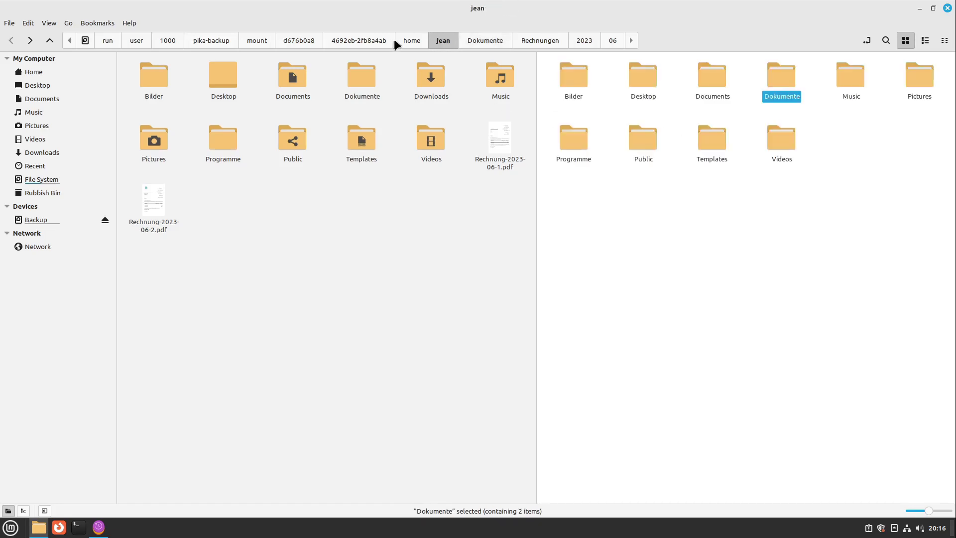
pyautogui.click(397, 40)
pyautogui.click(381, 43)
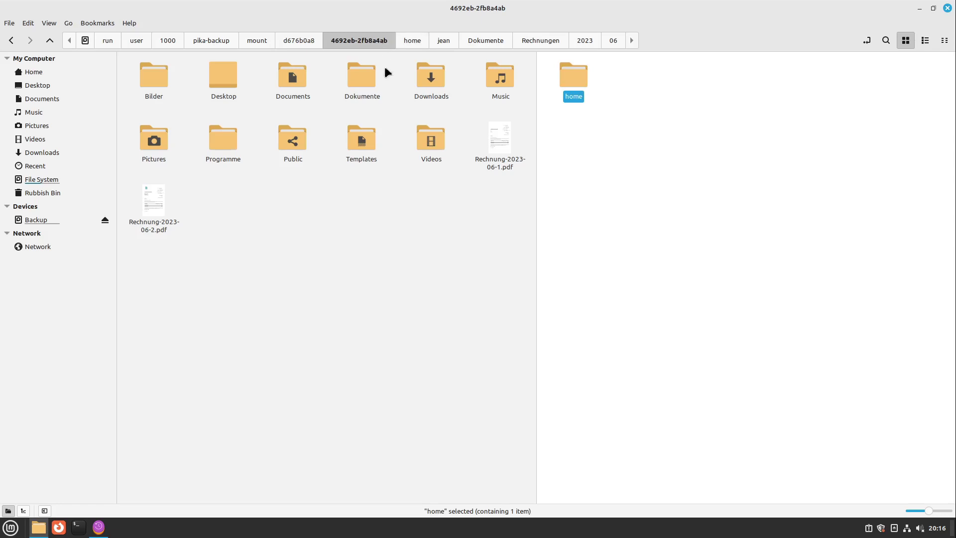
pyautogui.click(945, 8)
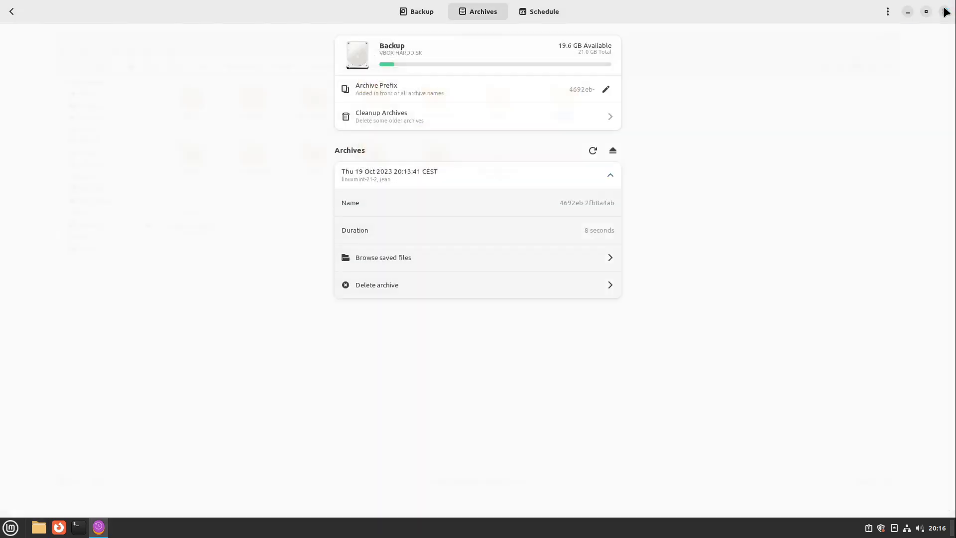
# - Unmount the browsed archive, and close the file manager window showing the repository folder on the Backup drive
pyautogui.click(616, 151)
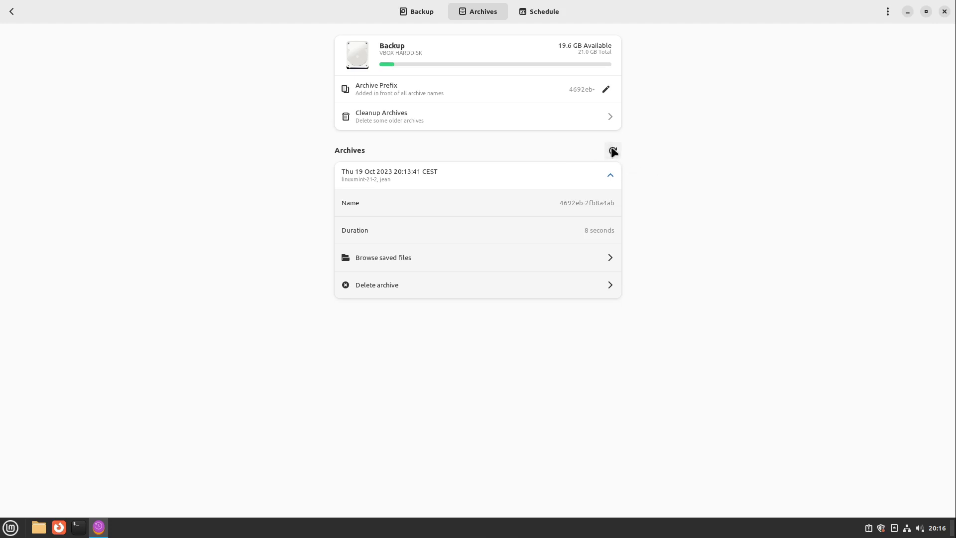
pyautogui.click(427, 171)
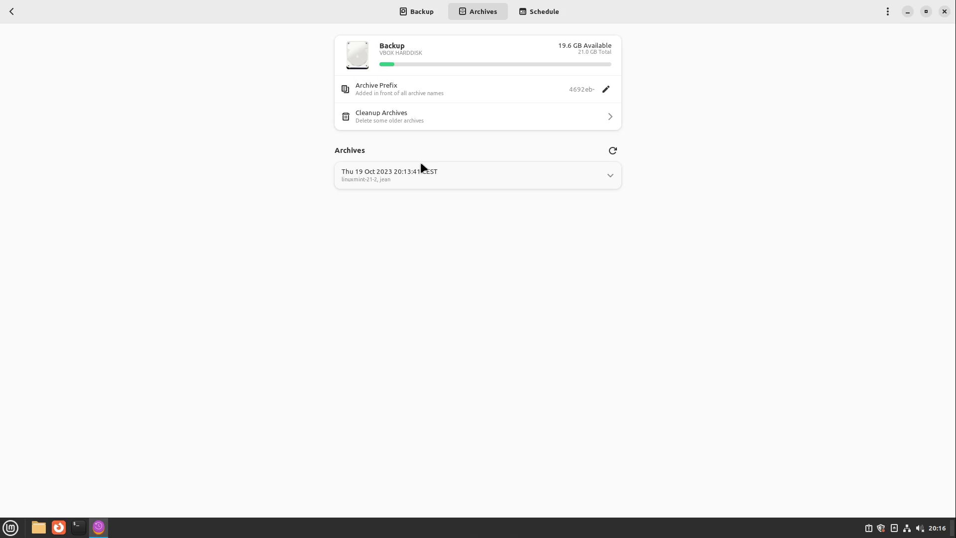
pyautogui.click(429, 15)
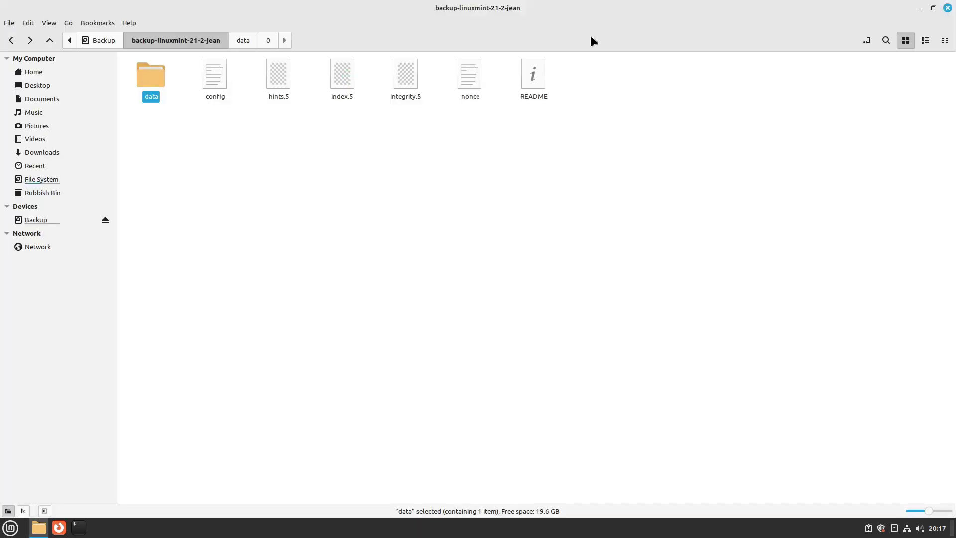
pyautogui.click(947, 8)
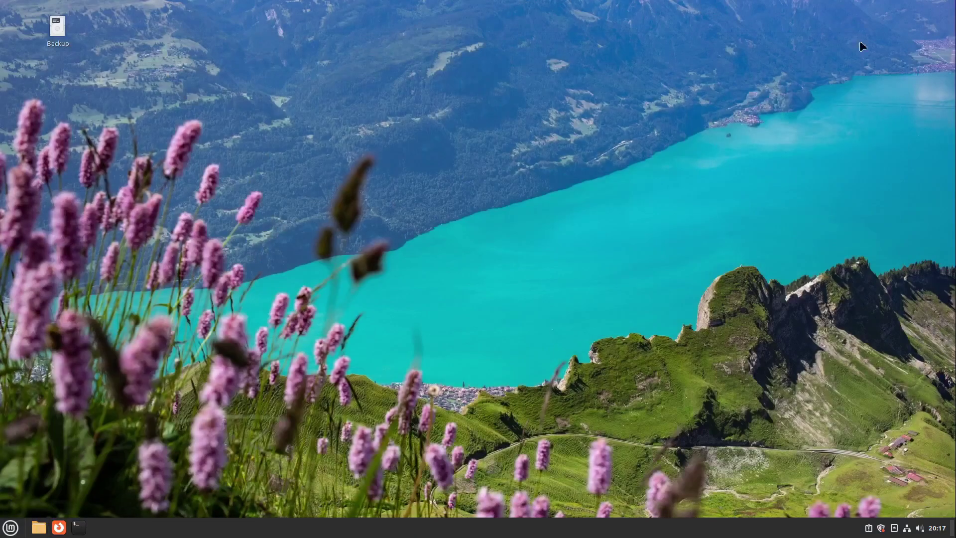